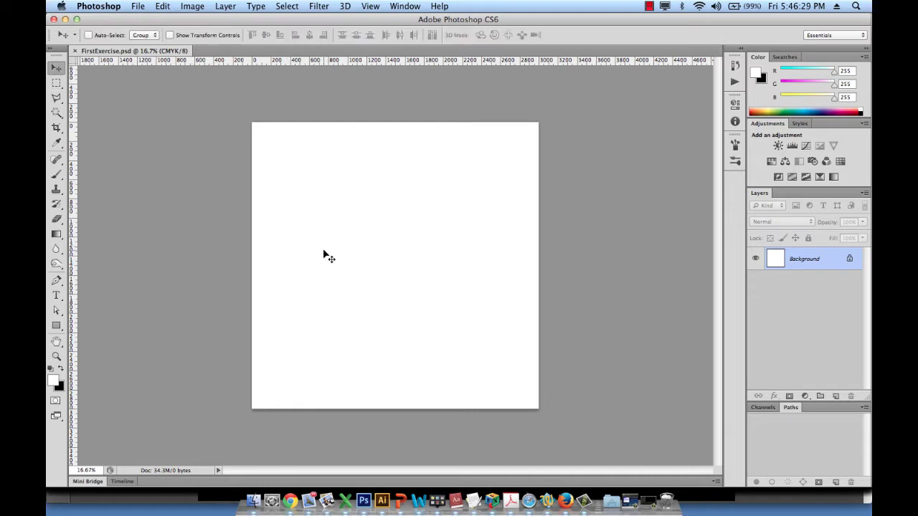
key("m")
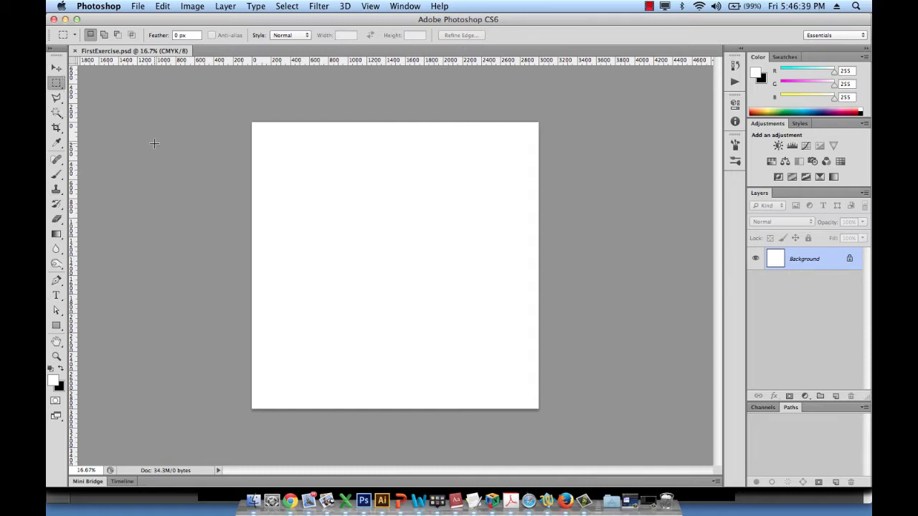
key("b")
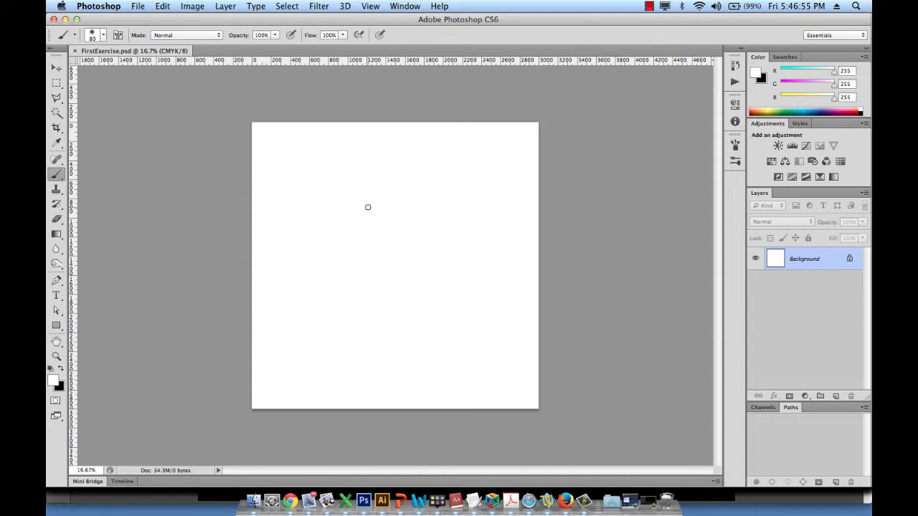
key("v")
key("m")
key("v")
key("m")
key("v")
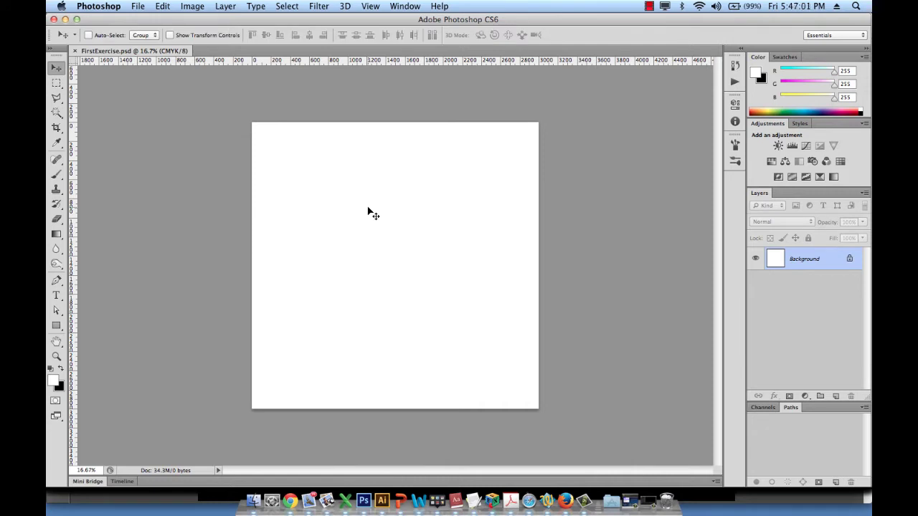
key("m")
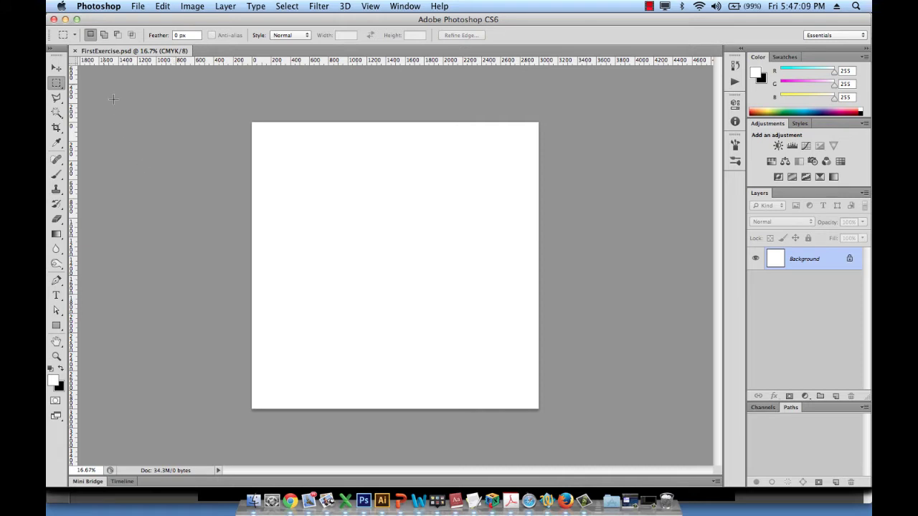
left_click(56, 67)
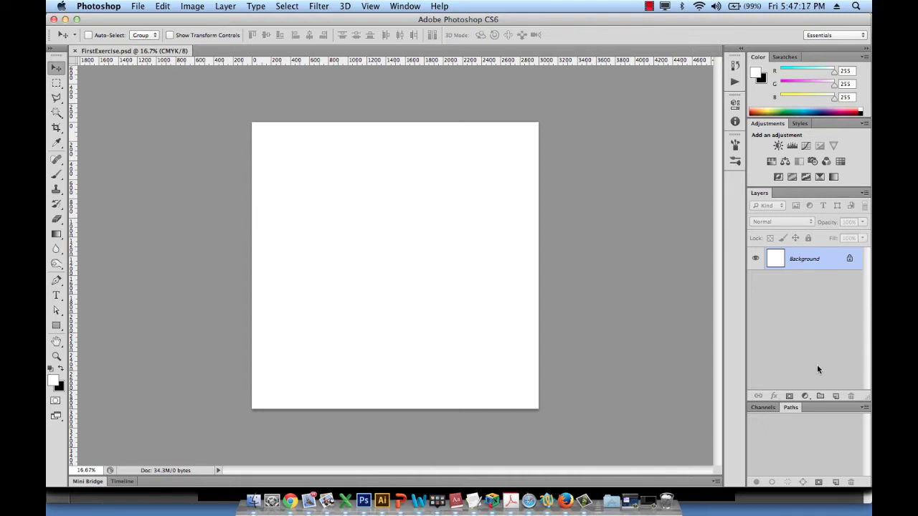
left_click(402, 6)
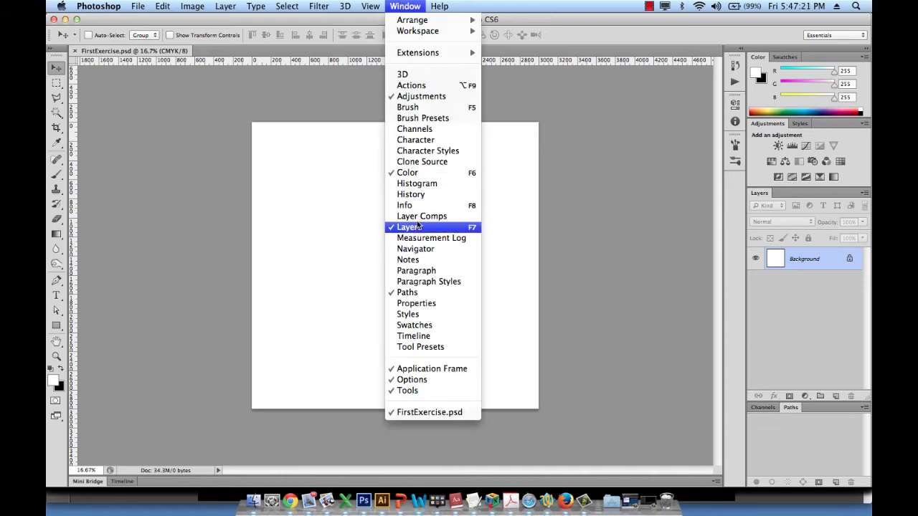
left_click(602, 240)
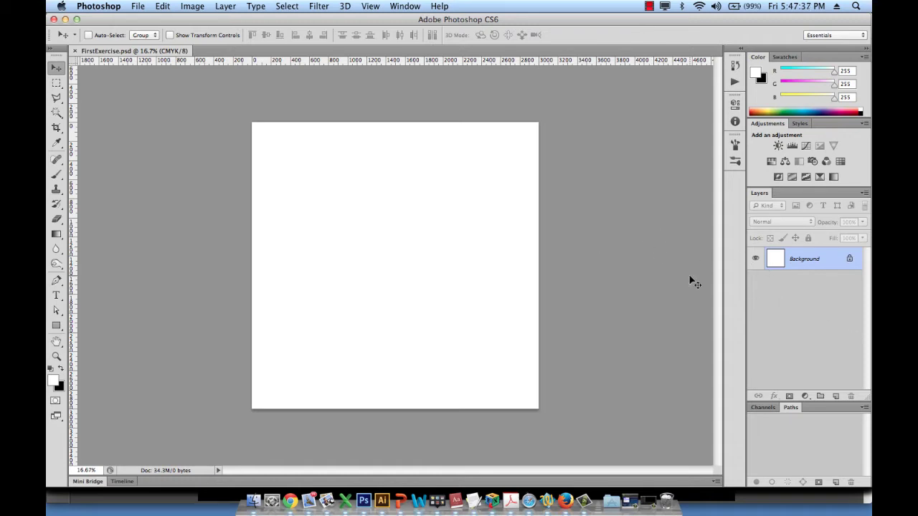
Fill a rectangular marquee selection in the upper middle of the Background layer with red (ff0000) and deselect it
left_click(56, 84)
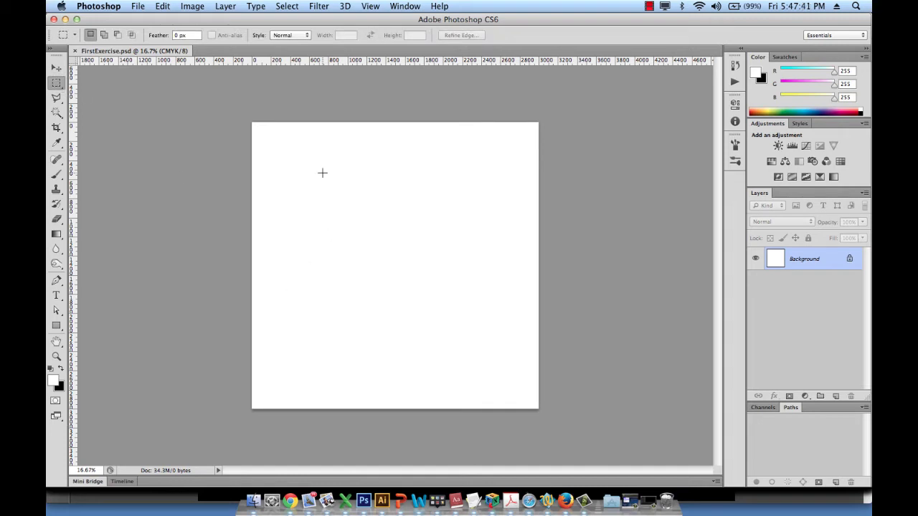
left_click_drag(322, 172, 433, 278)
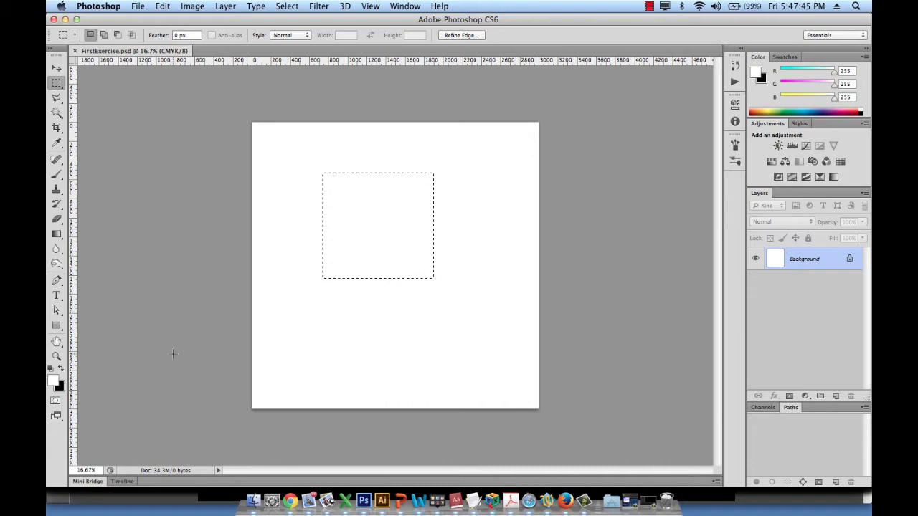
left_click(59, 387)
left_click_drag(408, 186, 532, 142)
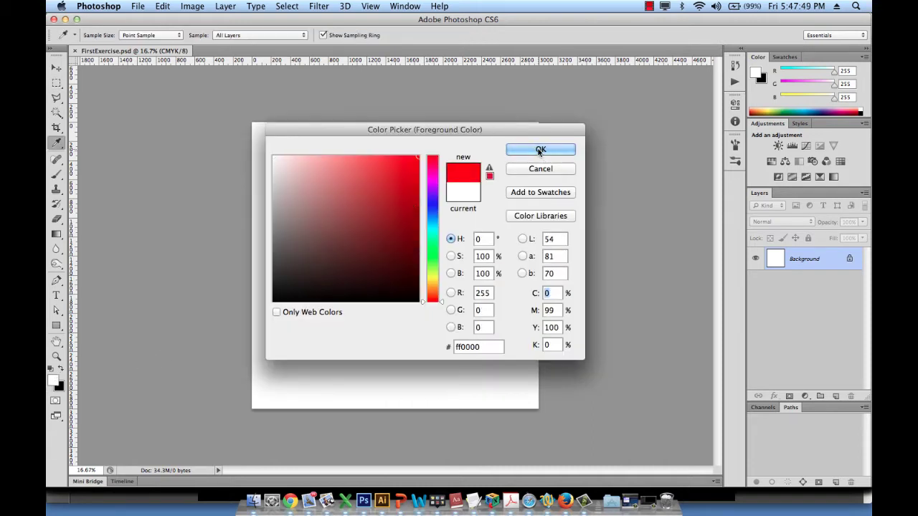
left_click(539, 150)
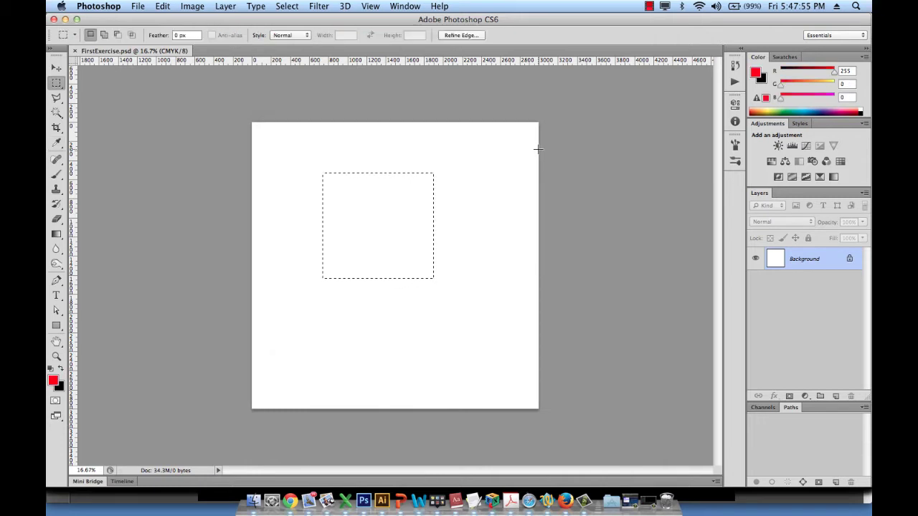
key("alt+BackSpace")
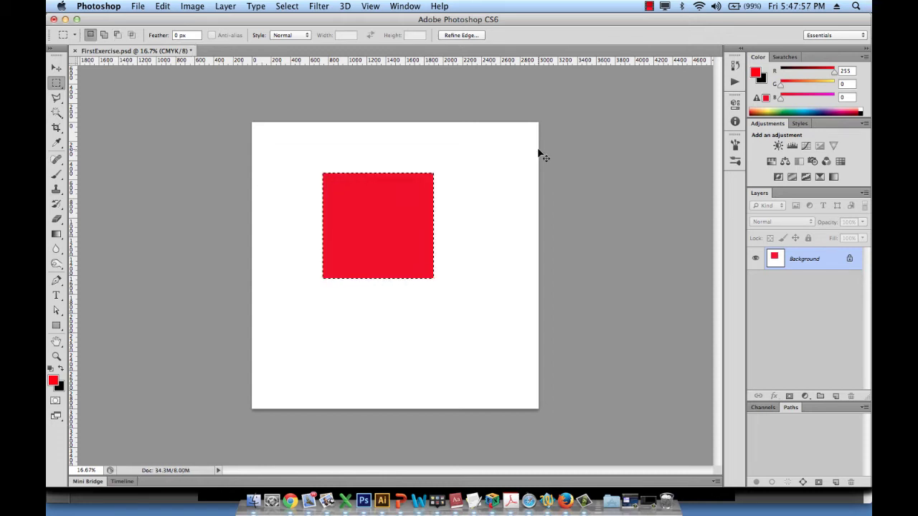
key("super+d")
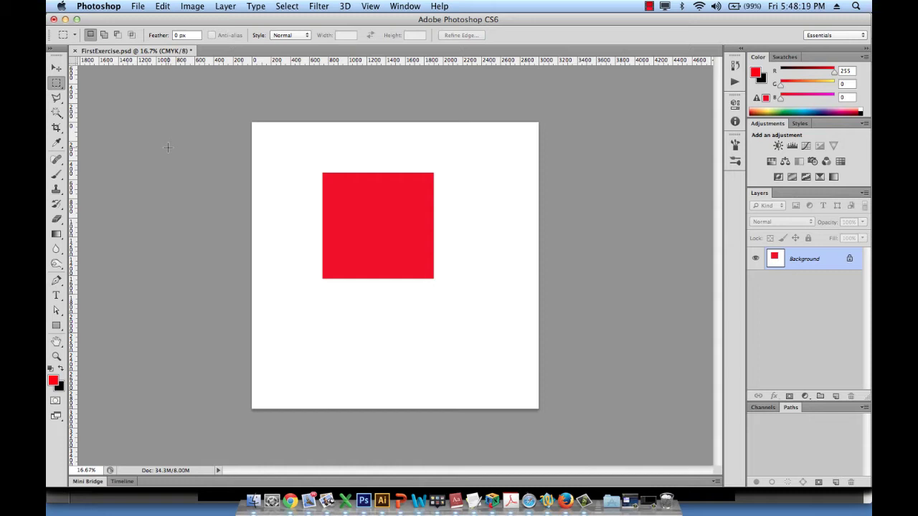
Try to move the red rectangle on the Background layer with the Move tool
key("v")
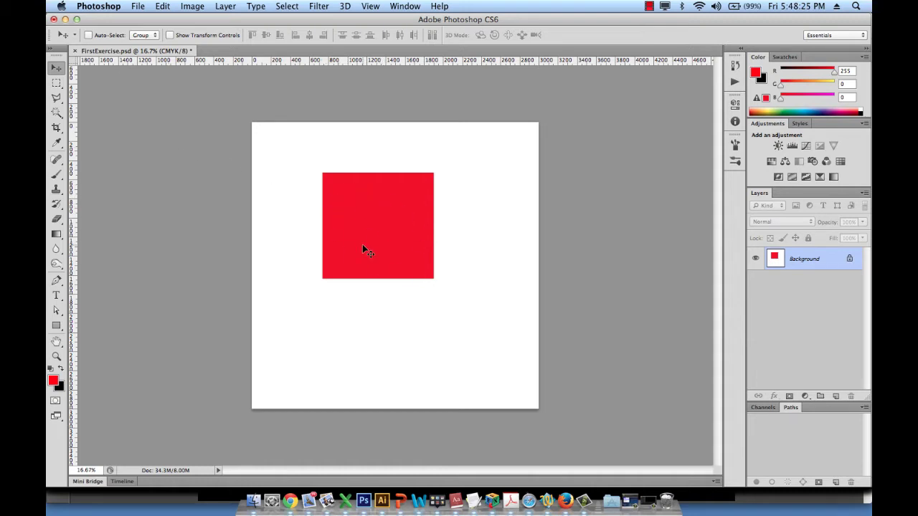
left_click_drag(359, 212, 485, 360)
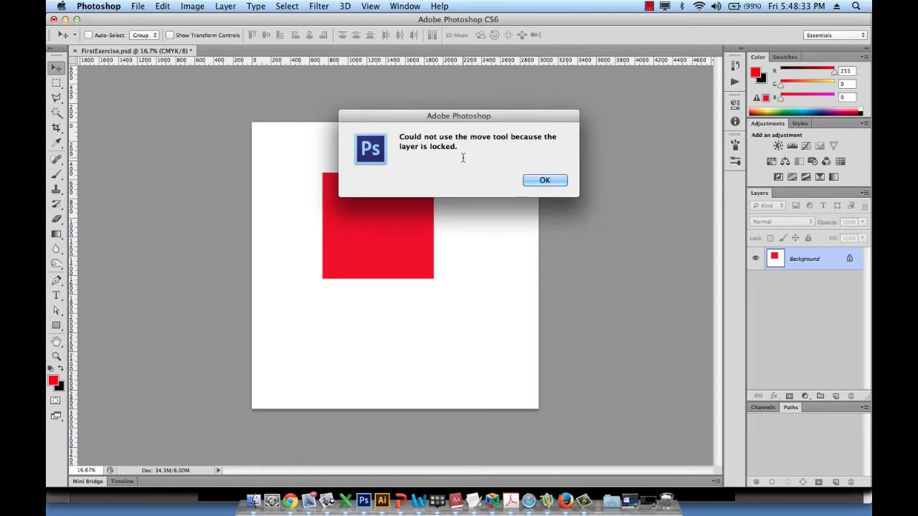
left_click(546, 183)
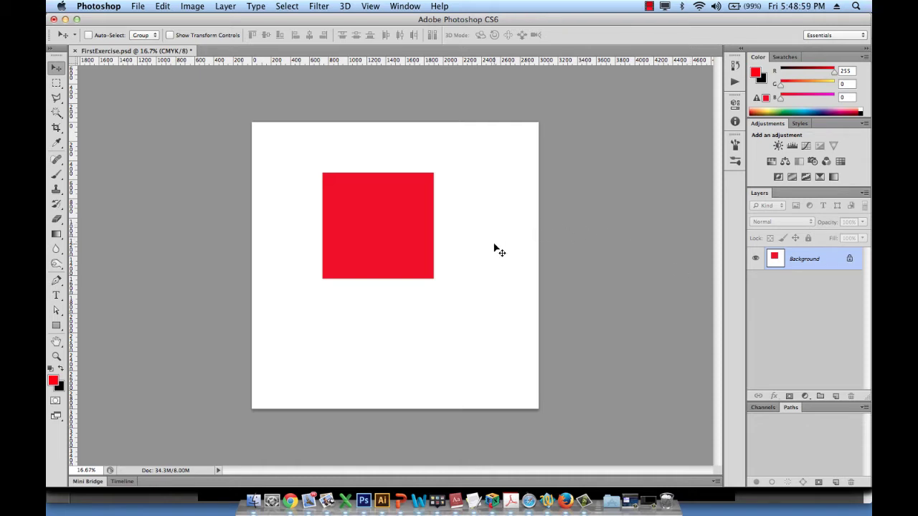
Make white the foreground color and fill the whole Background layer with it
key("d")
key("x")
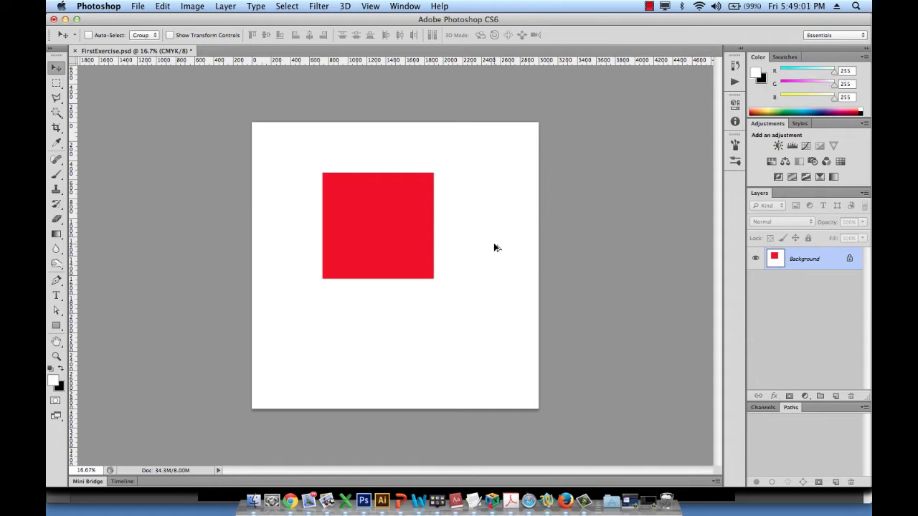
key("alt+BackSpace")
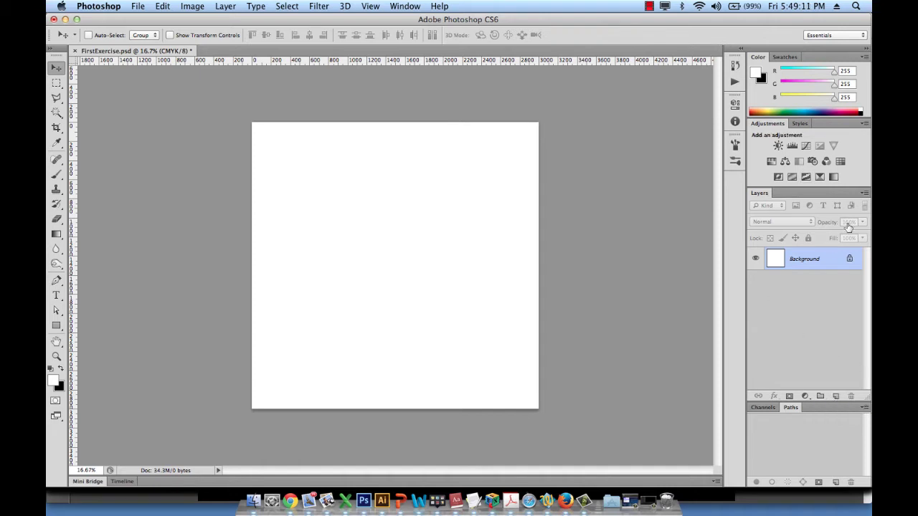
Add a new layer above the Background and name it "square"
left_click(835, 397)
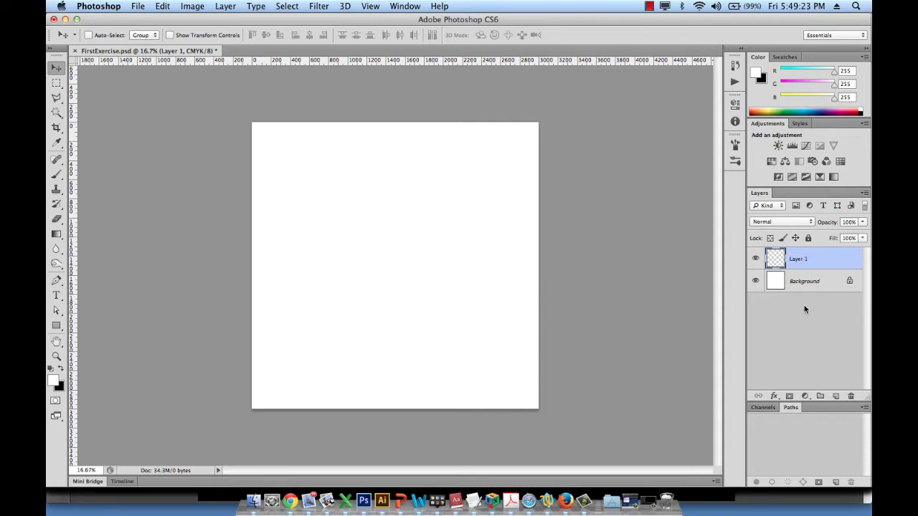
double_click(799, 259)
type("square")
key("Return")
double_click(794, 258)
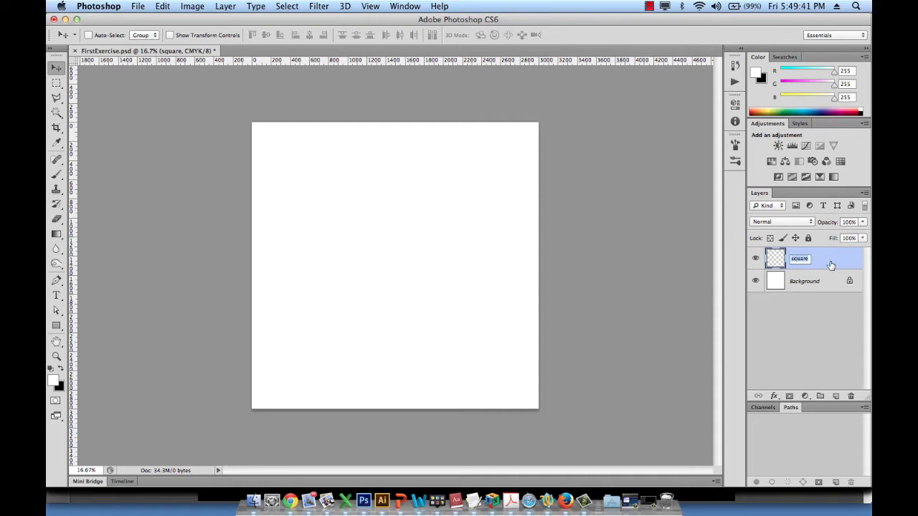
key("Return")
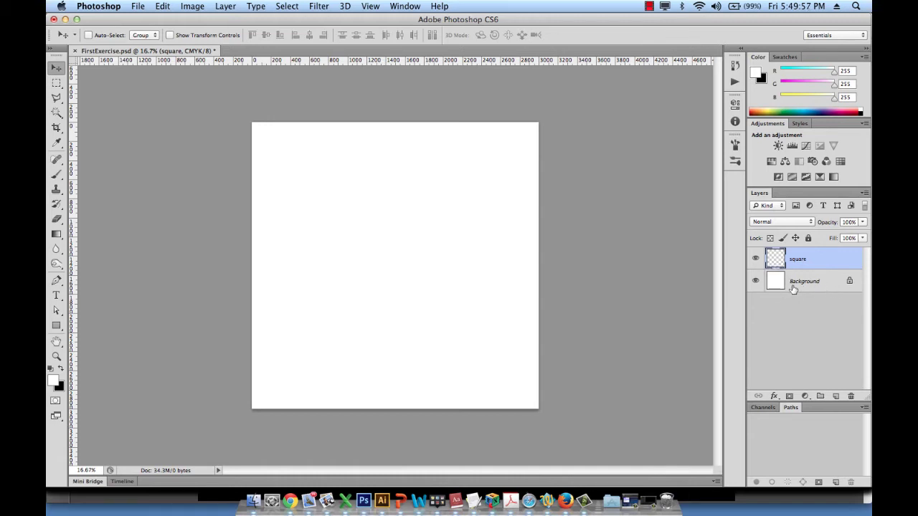
Draw a perfectly square marquee selection of about 1422 by 1422 px in the upper middle of the canvas
left_click(56, 84)
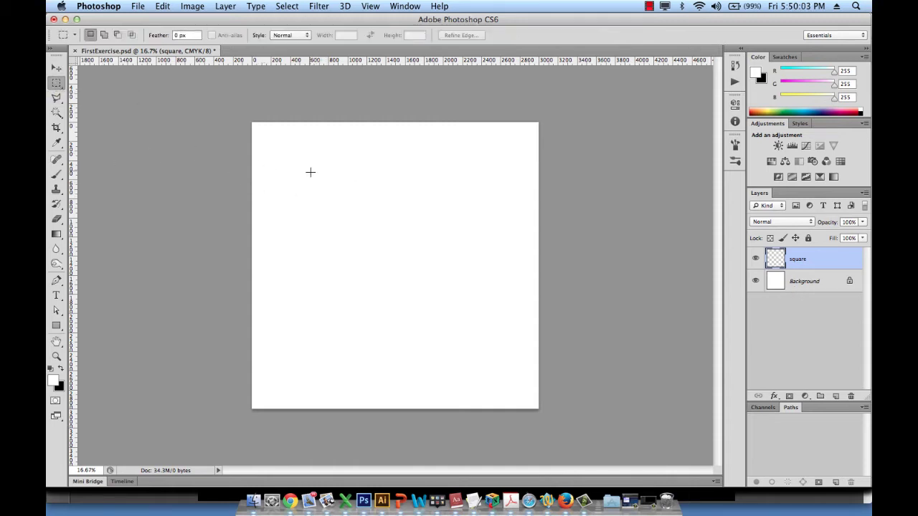
left_click_drag(310, 170, 438, 293)
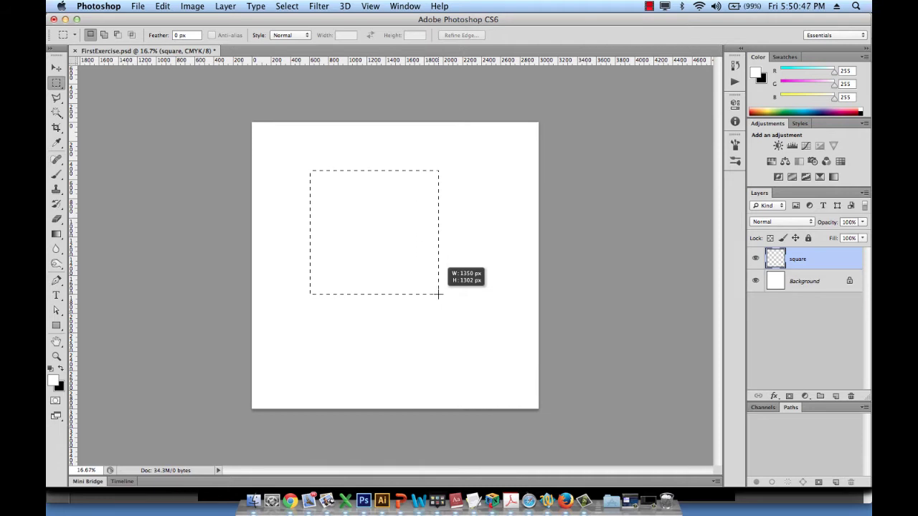
left_click_drag(438, 294, 446, 374)
key("shift")
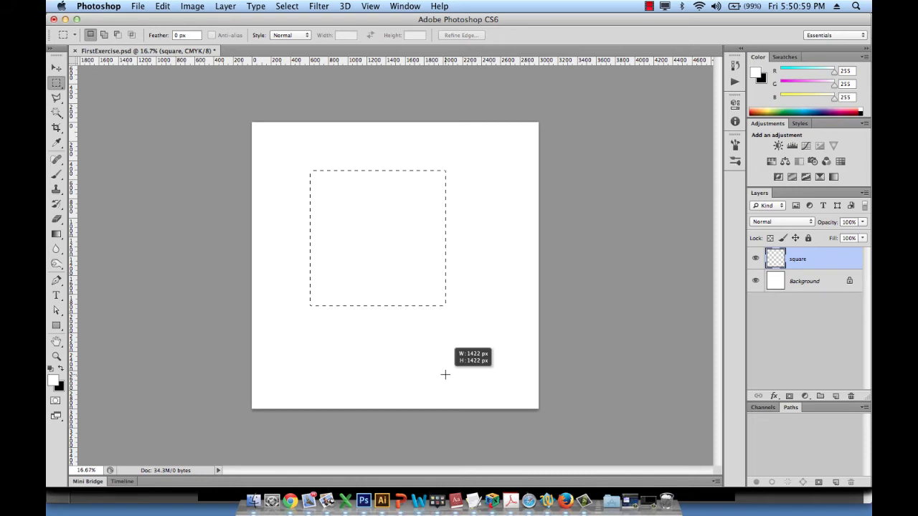
left_click_drag(445, 374, 445, 374)
left_click_drag(445, 374, 445, 374)
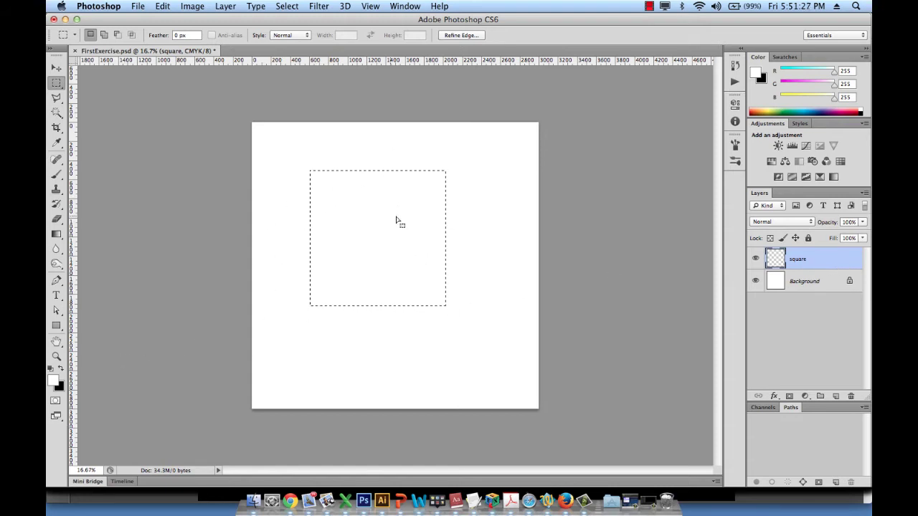
Fill the square selection on the "square" layer with red (ff0000) as foreground color, and deselect it
left_click(52, 382)
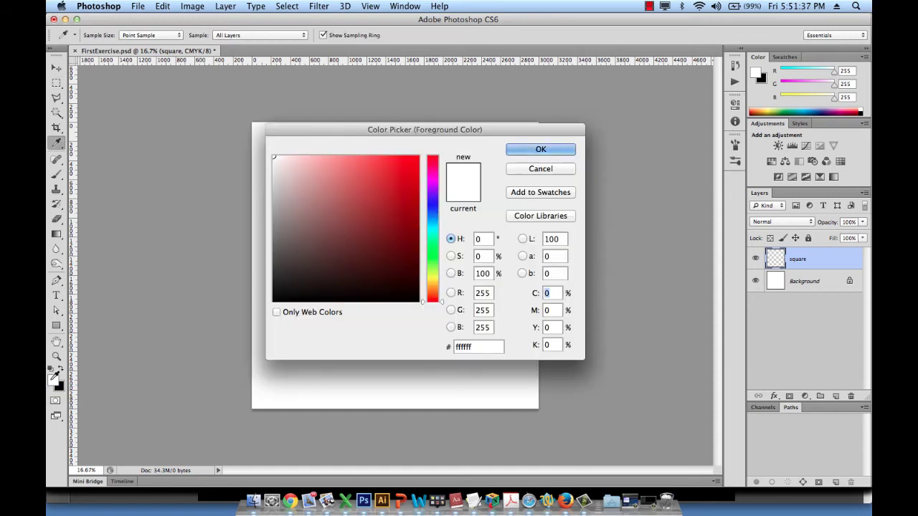
left_click(415, 160)
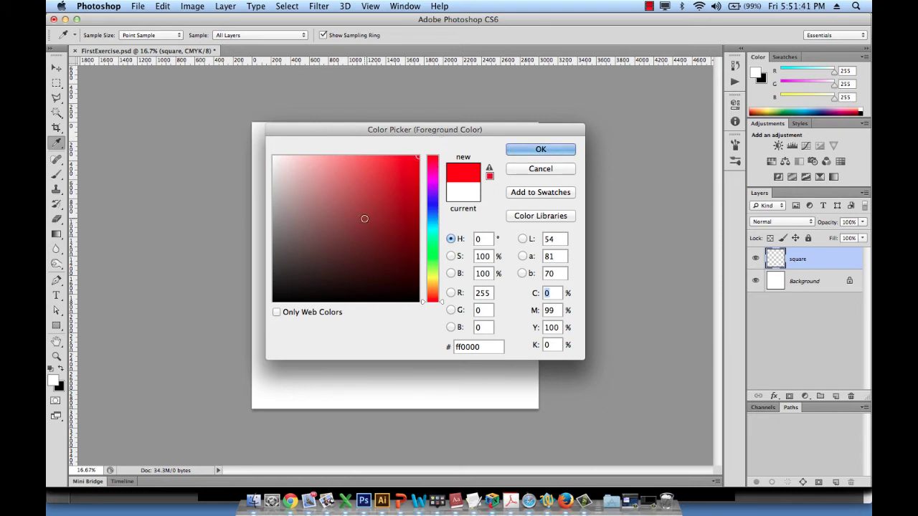
left_click_drag(365, 219, 423, 150)
left_click(536, 148)
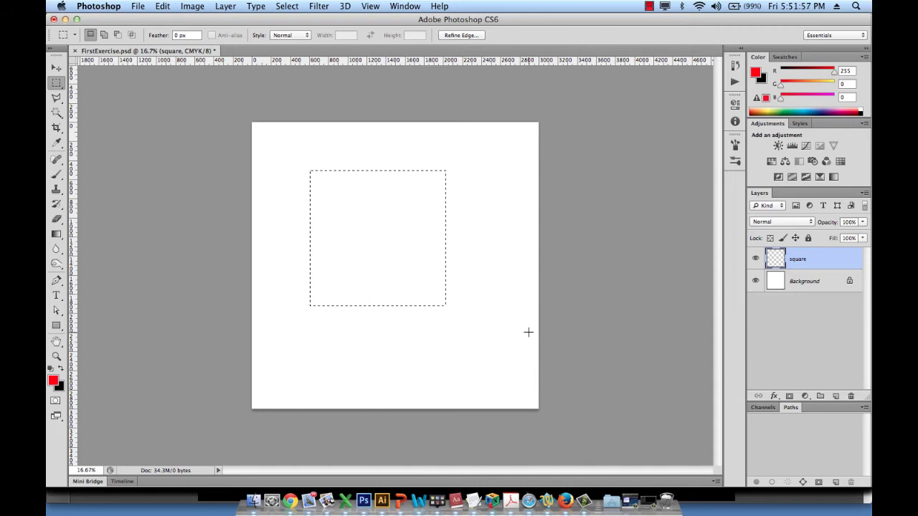
key("alt")
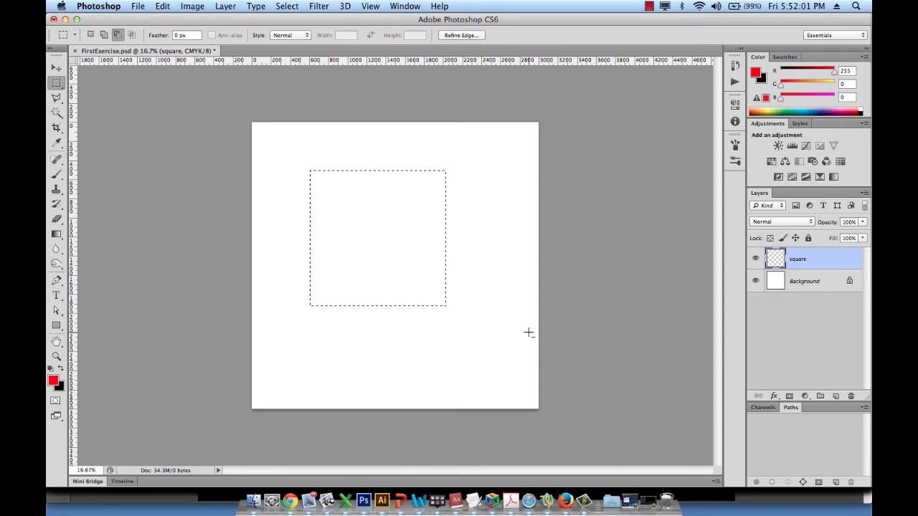
key("alt+BackSpace")
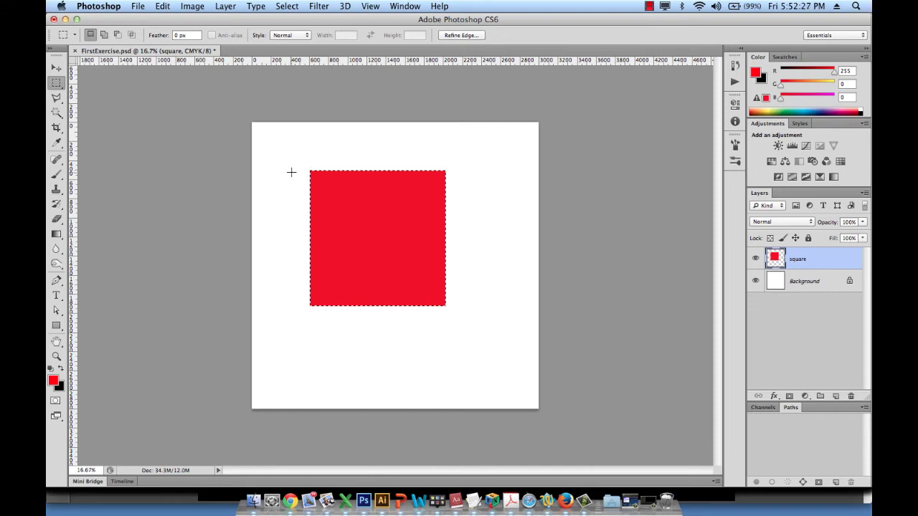
left_click(348, 379)
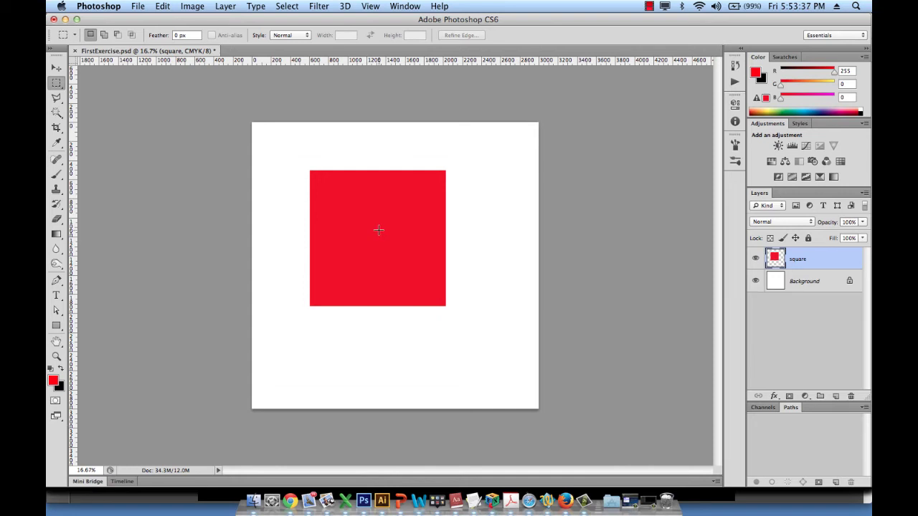
Draw several trial rectangular marquee selections over the red square and clear the last one
left_click_drag(378, 230, 456, 307)
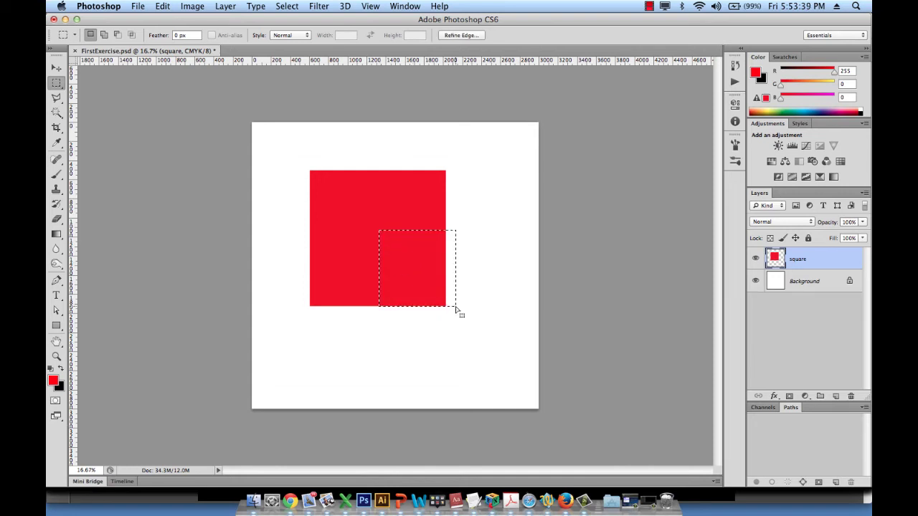
left_click(351, 201)
left_click_drag(350, 201, 395, 262)
left_click_drag(328, 195, 409, 265)
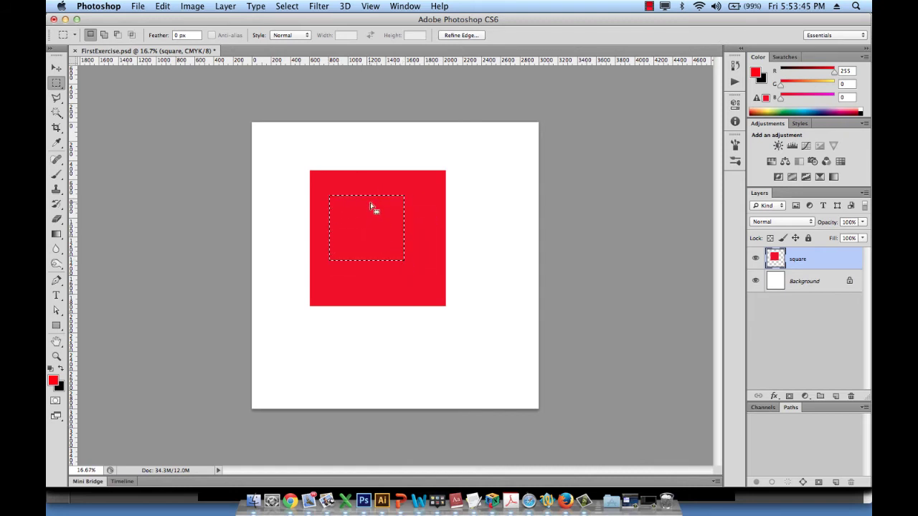
left_click(358, 182)
left_click_drag(358, 183, 300, 228)
left_click(426, 263)
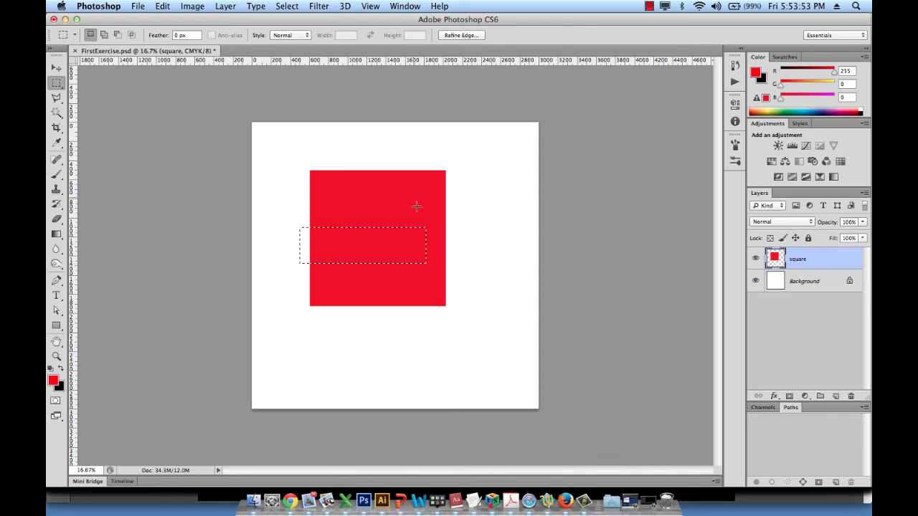
left_click(409, 183)
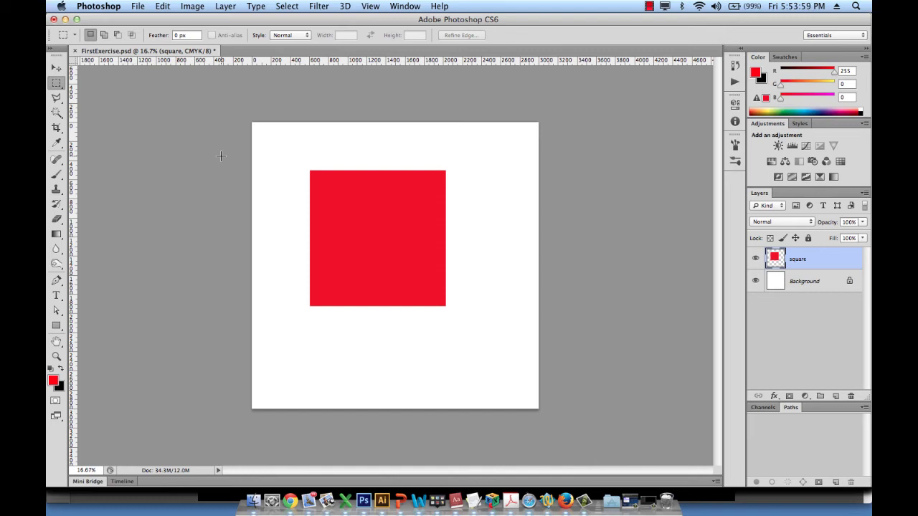
Move the red square into the lower-right corner of the canvas
key("v")
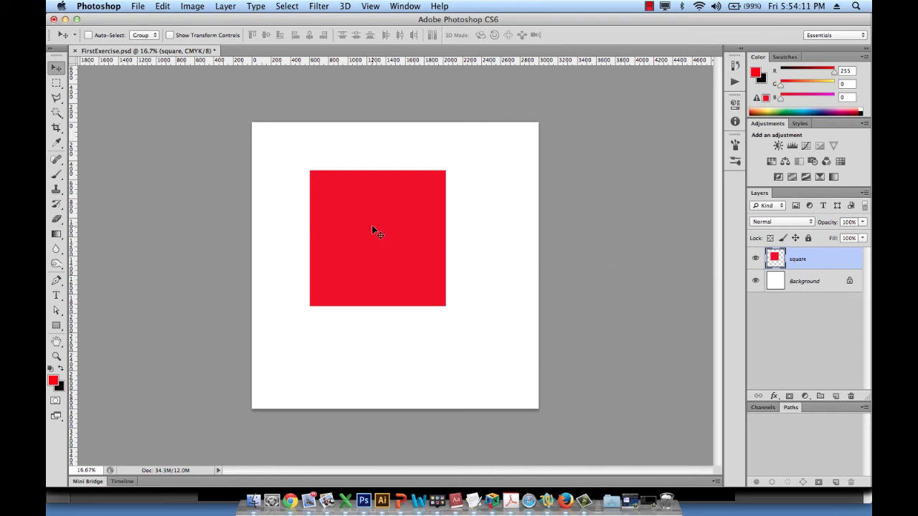
left_click_drag(372, 227, 464, 329)
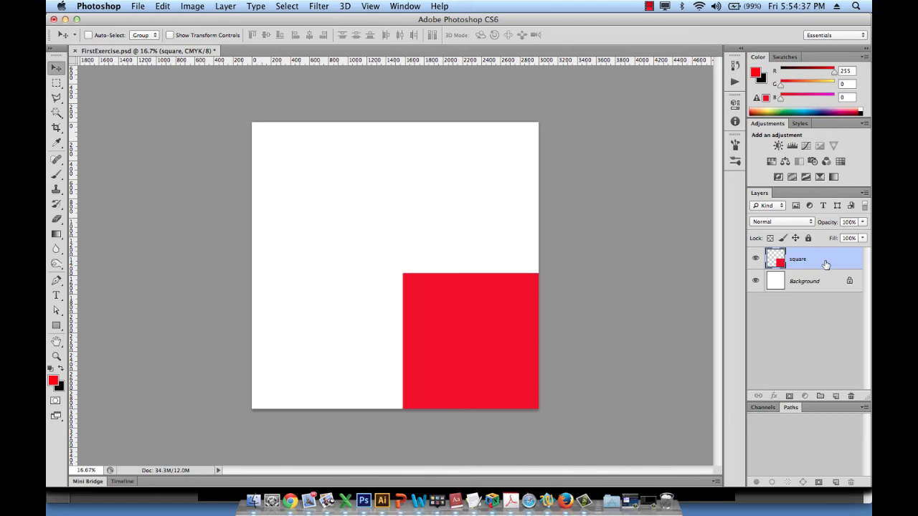
Duplicate the "square" layer and move the copy diagonally up and left until its corner touches the original's upper-left corner
left_click_drag(825, 262, 835, 395)
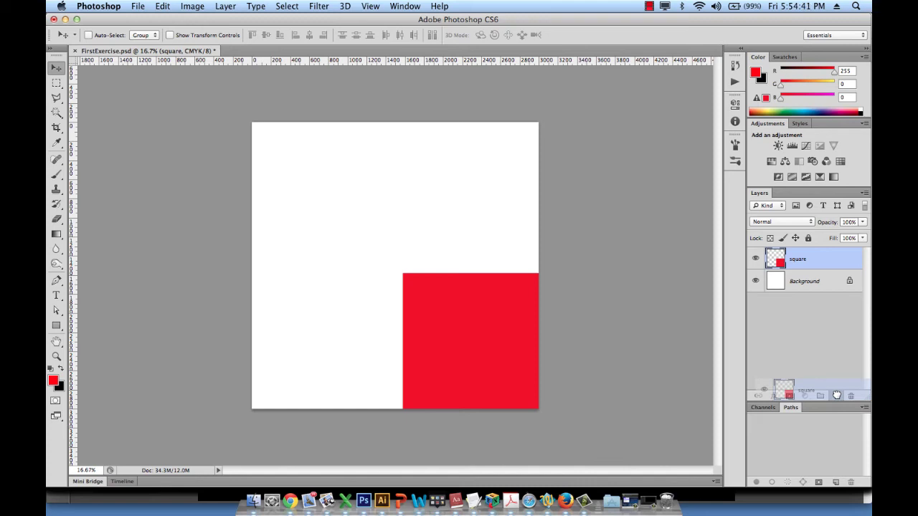
left_click_drag(836, 395, 831, 351)
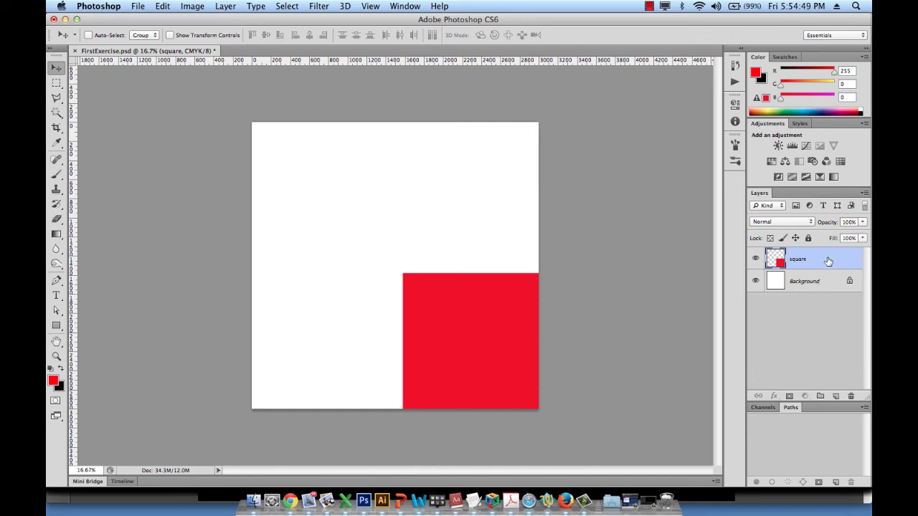
left_click_drag(828, 261, 836, 397)
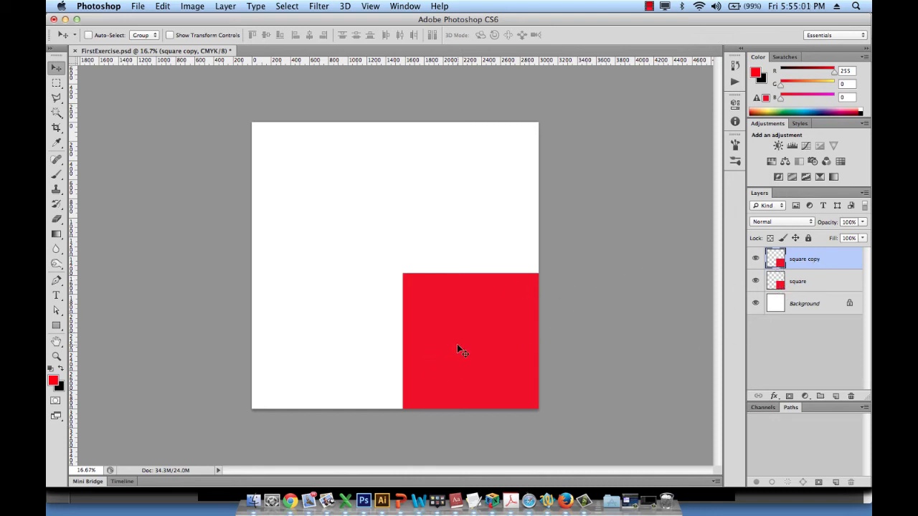
left_click_drag(459, 349, 319, 210)
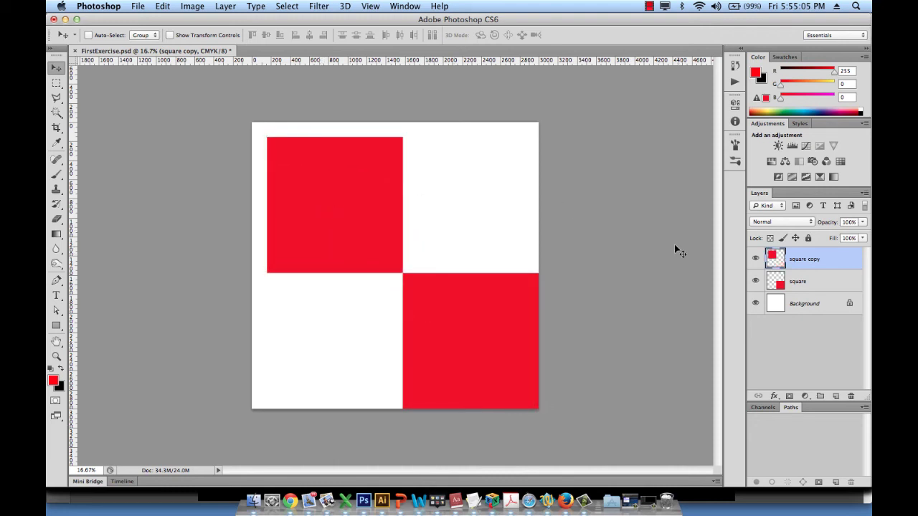
Rename the duplicated layer "square blue"
double_click(808, 260)
key("Right")
key("BackSpace")
key("BackSpace")
key("BackSpace")
type("blue")
key("Return")
Rename the original "square" layer "square red"
left_click(799, 281)
double_click(798, 281)
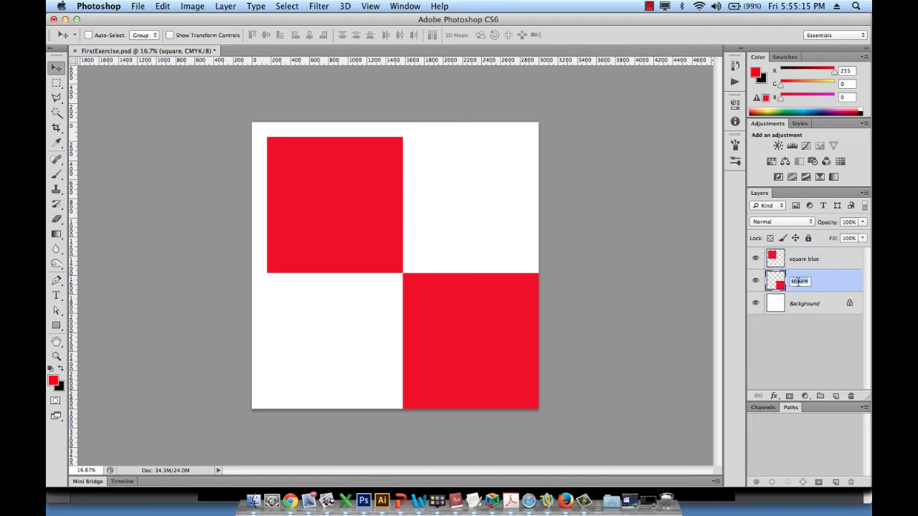
key("Right")
type("red")
key("Return")
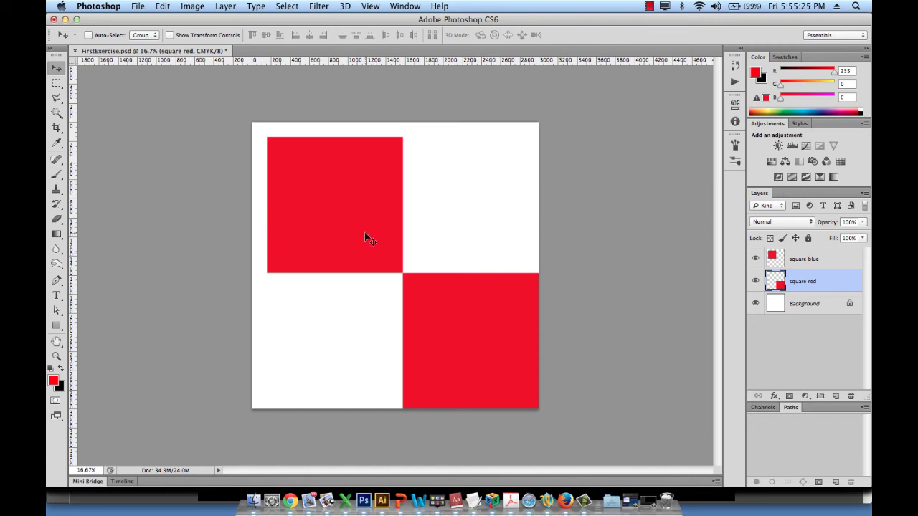
Load the pixels of the "square blue" layer as a selection and set the foreground color to blue 0048ff
left_click(805, 262)
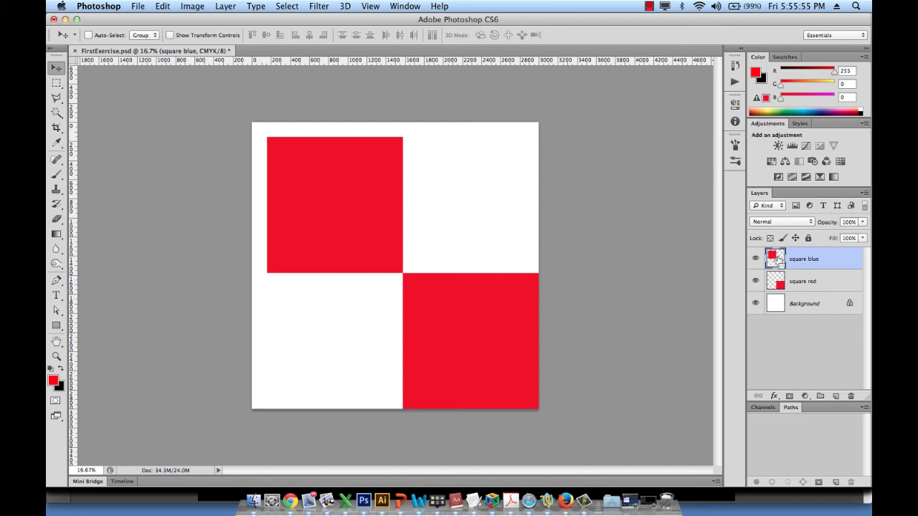
left_click(776, 258, "super")
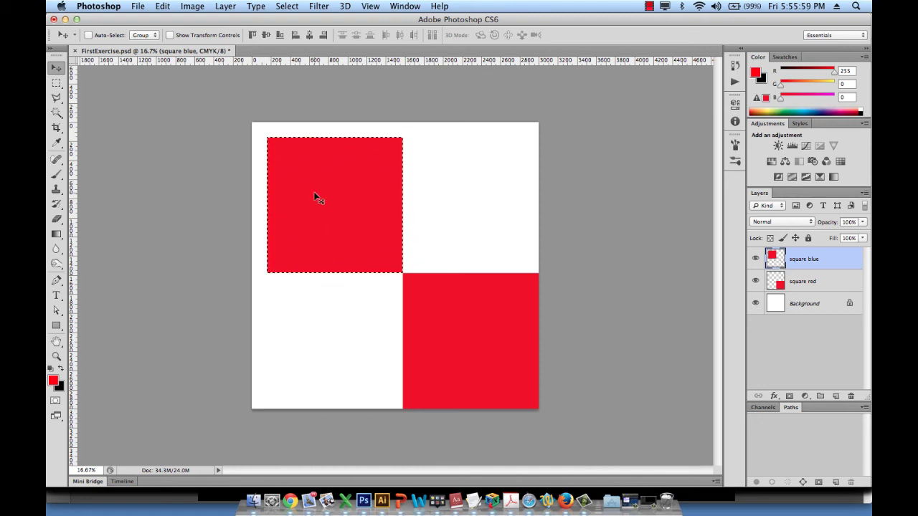
left_click(60, 380)
left_click(306, 269)
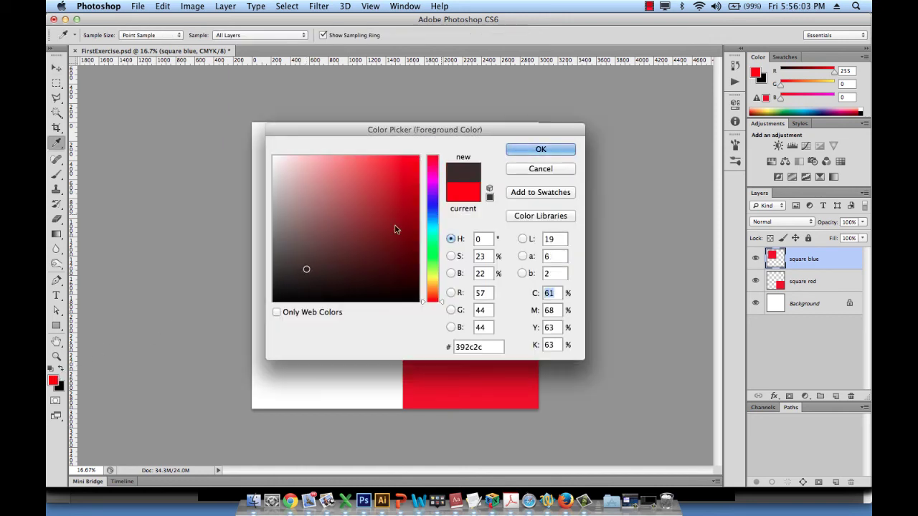
left_click(432, 211)
left_click(390, 201)
left_click(418, 156)
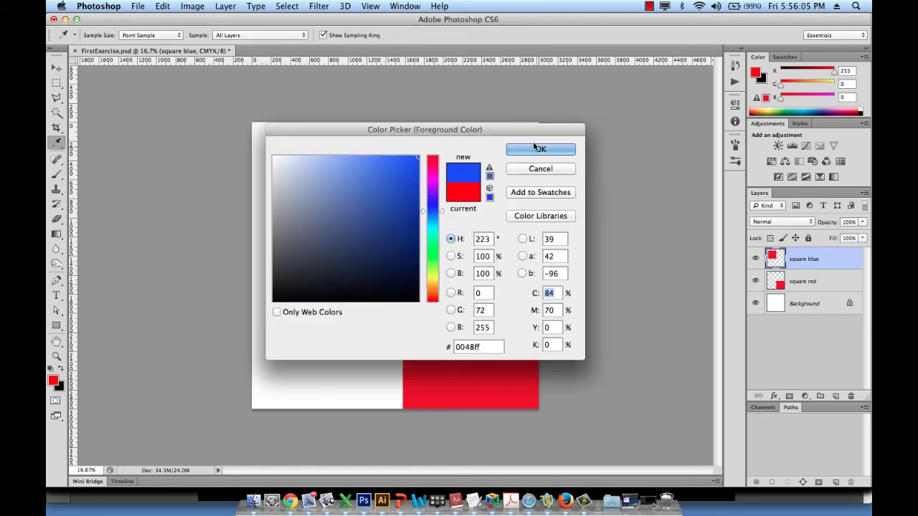
left_click(534, 147)
key("v")
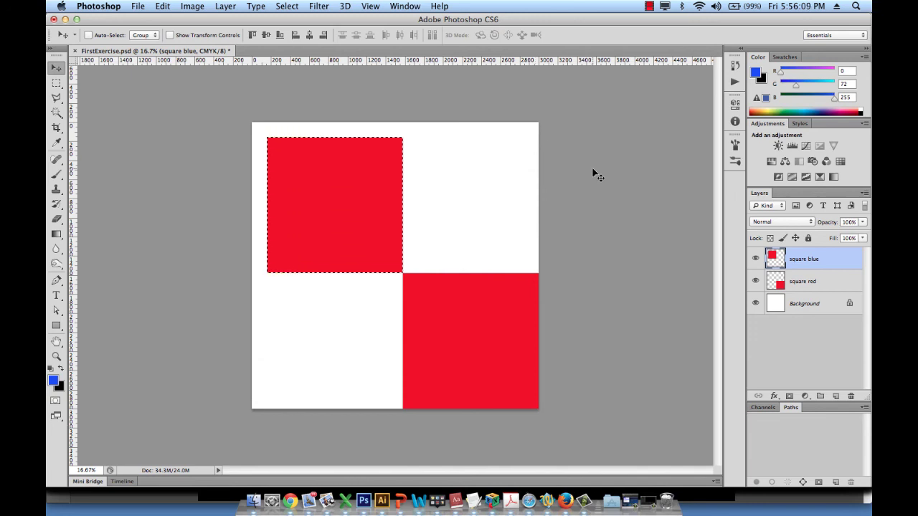
Fill the selected square with the blue foreground color, deselect it, and check its edges up close
key("alt+BackSpace")
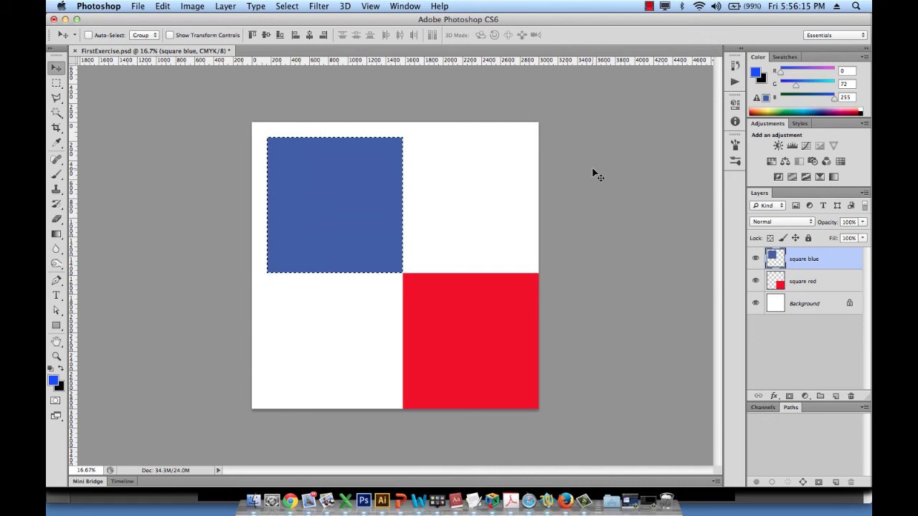
key("super+d")
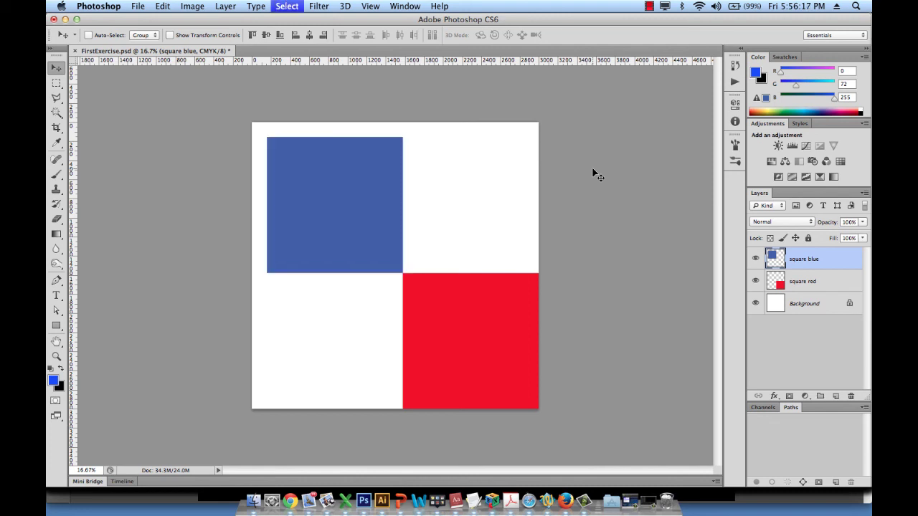
left_click_drag(383, 202, 500, 261)
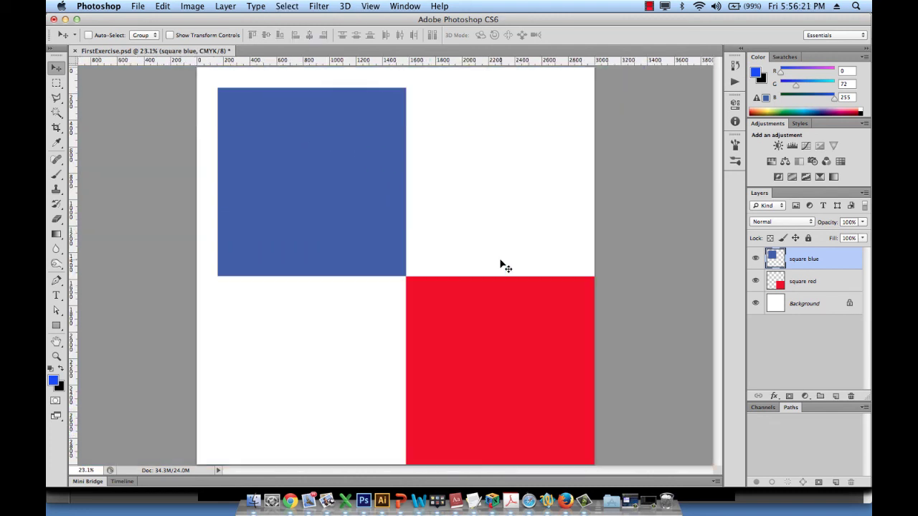
key("super+equal")
key("super+minus")
key("super+minus")
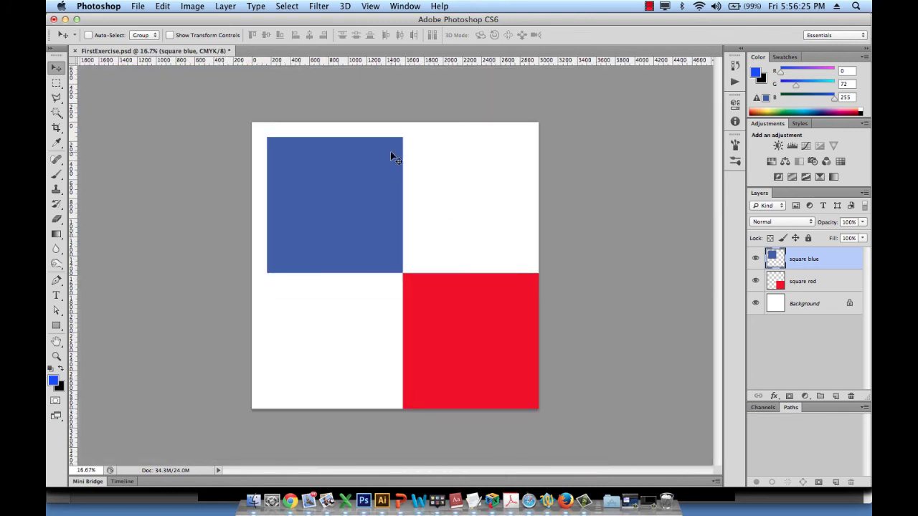
Undo the blue fill on the "square blue" layer and clear the selection
key("super+z")
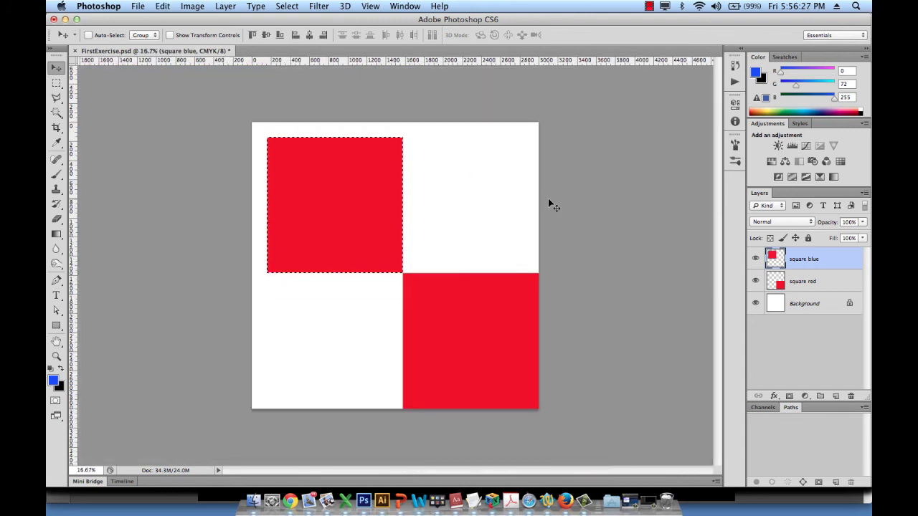
key("super+d")
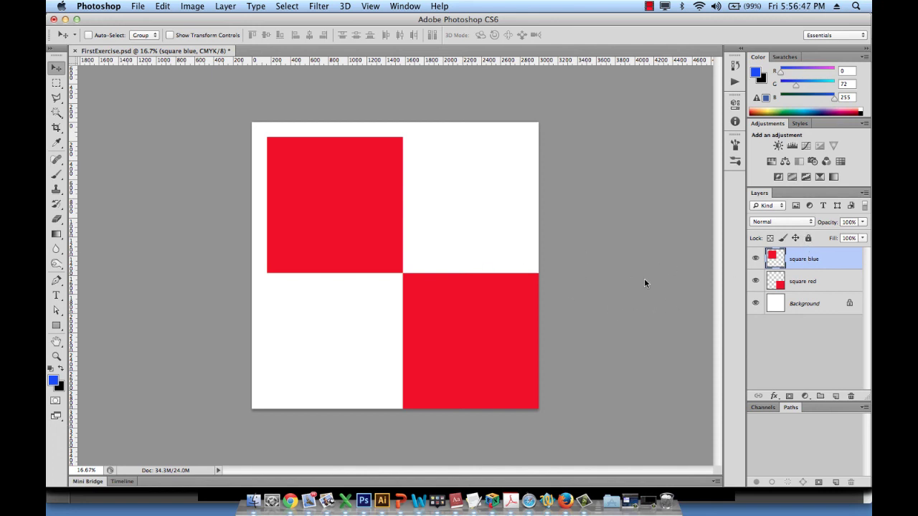
Test the full lock on the "square blue" layer by trying to move its square, and unlock the layer again
left_click(807, 238)
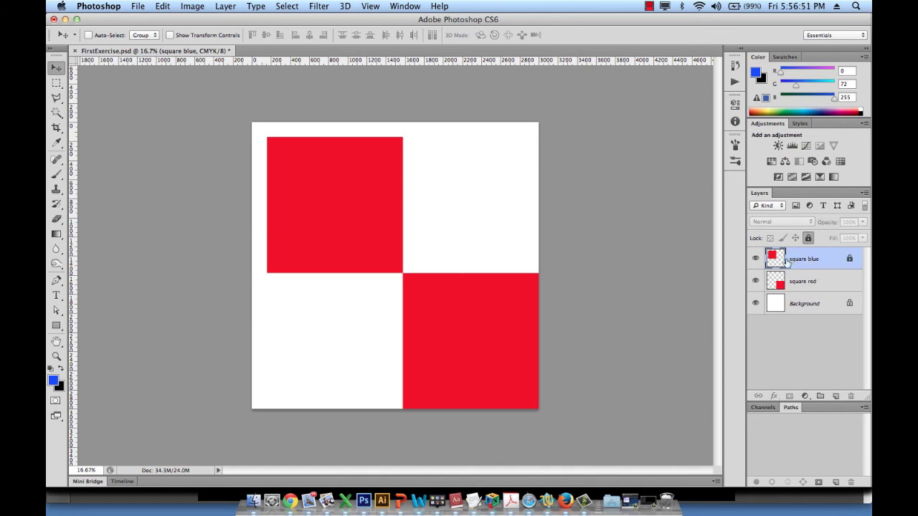
left_click(308, 260)
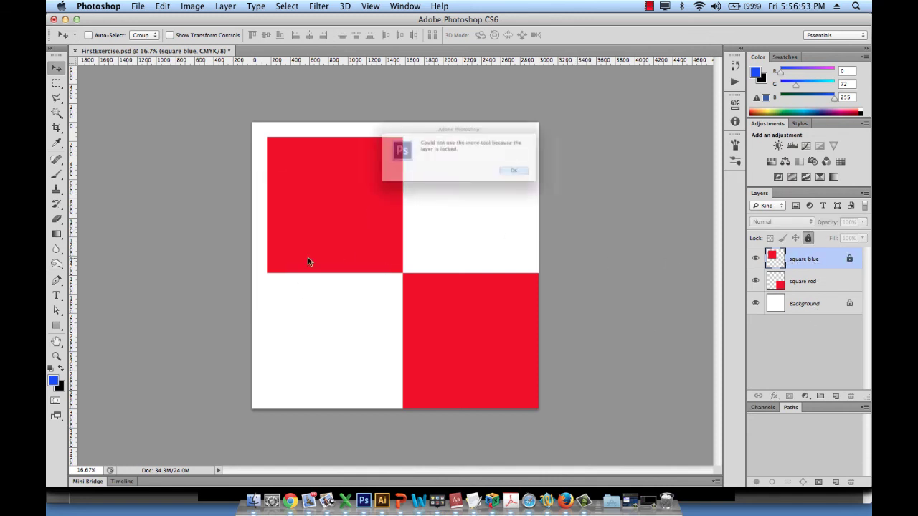
left_click(544, 180)
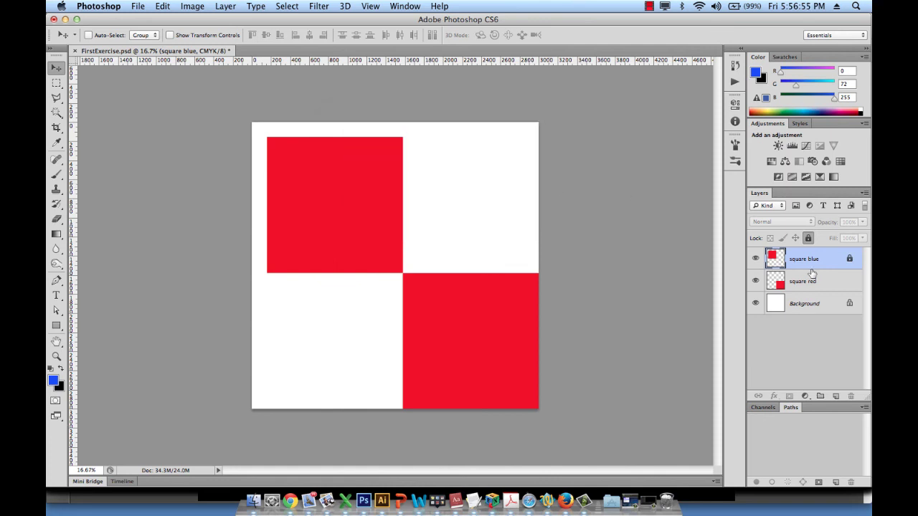
left_click(808, 239)
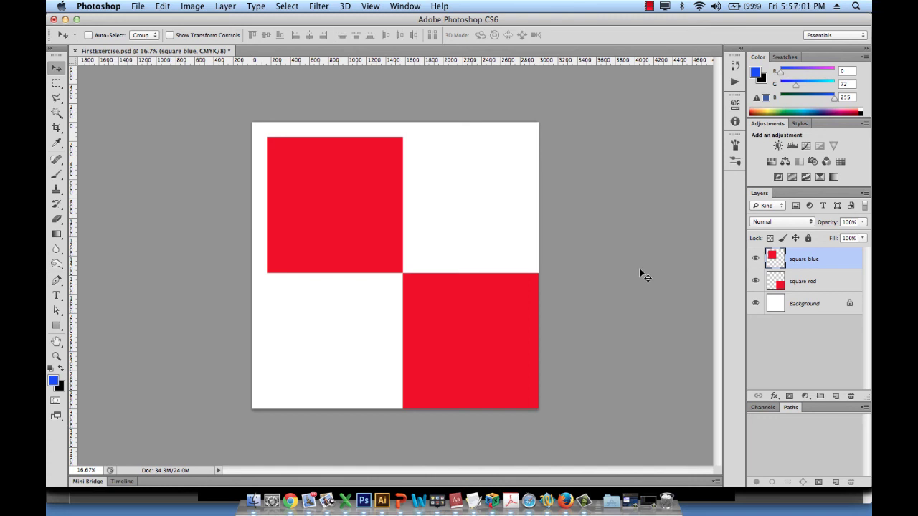
Lock the transparent pixels of the "square blue" layer and fill its square with the blue foreground color
left_click(770, 240)
key("alt+BackSpace")
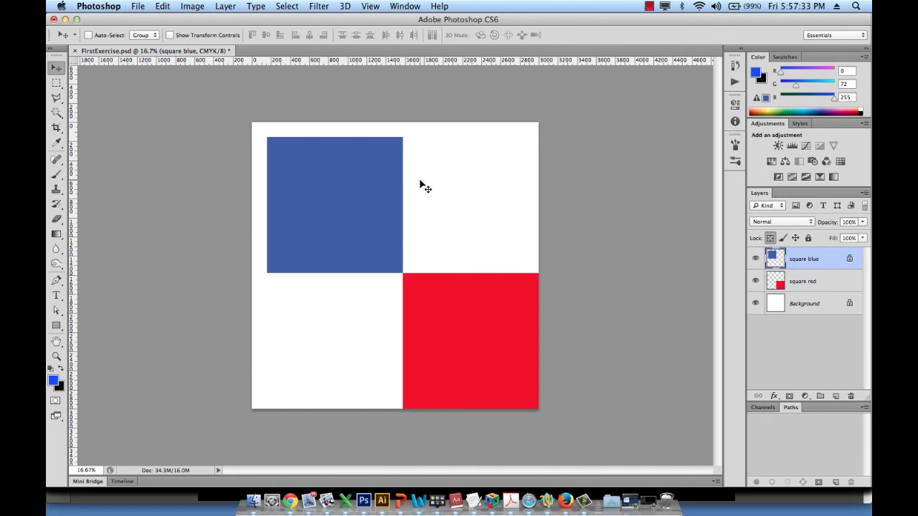
Examine the edges at the blue square's upper-right corner up close
left_click_drag(389, 137, 510, 228)
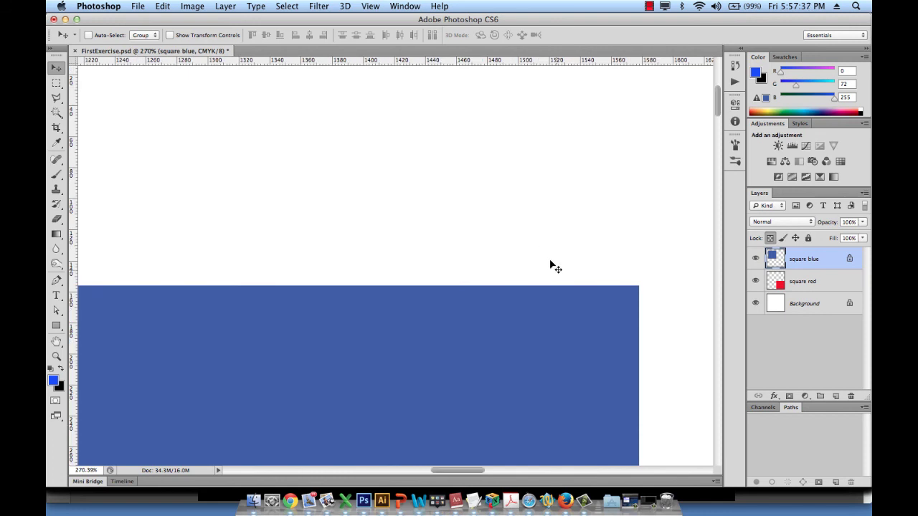
key("super+minus")
key("super+minus")
key("super+minus")
key("super+minus")
key("super+minus")
key("super+minus")
key("super+minus")
key("super+minus")
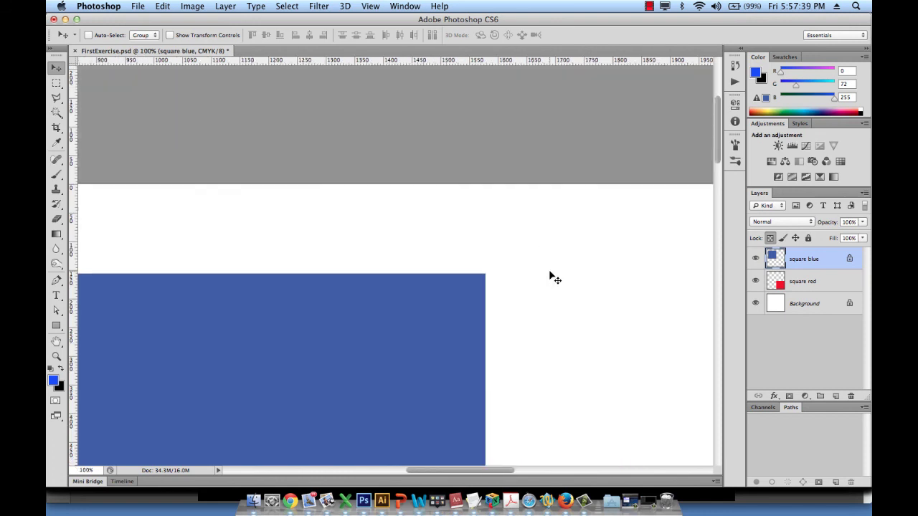